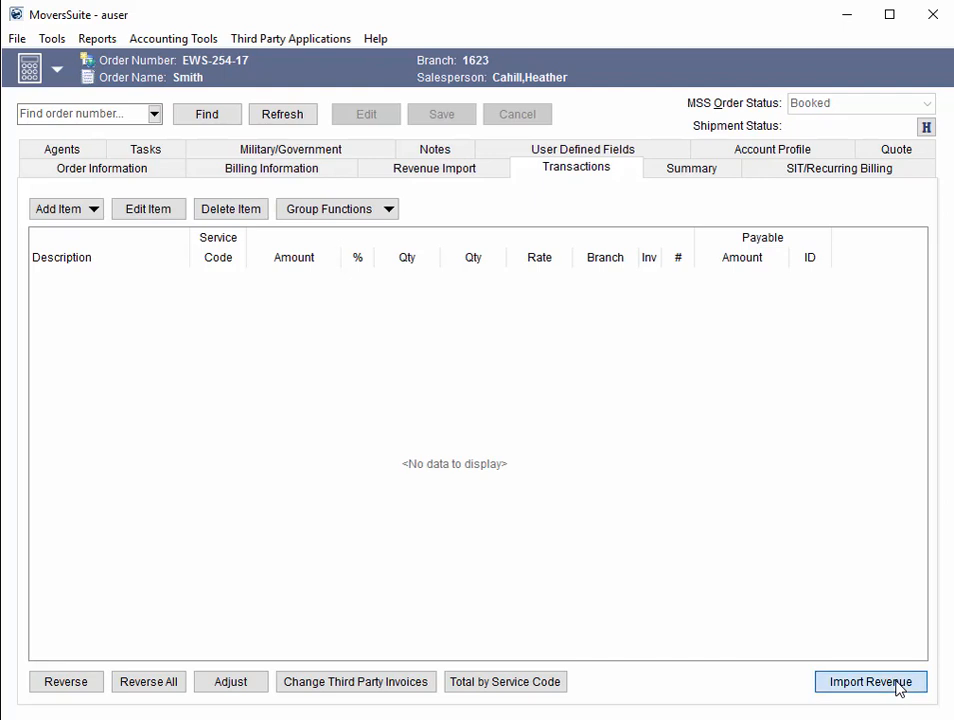
# Import the Local Move service on work ticket 1002 as a single revenue item and expand the resulting transactions.
pyautogui.click(563, 416)
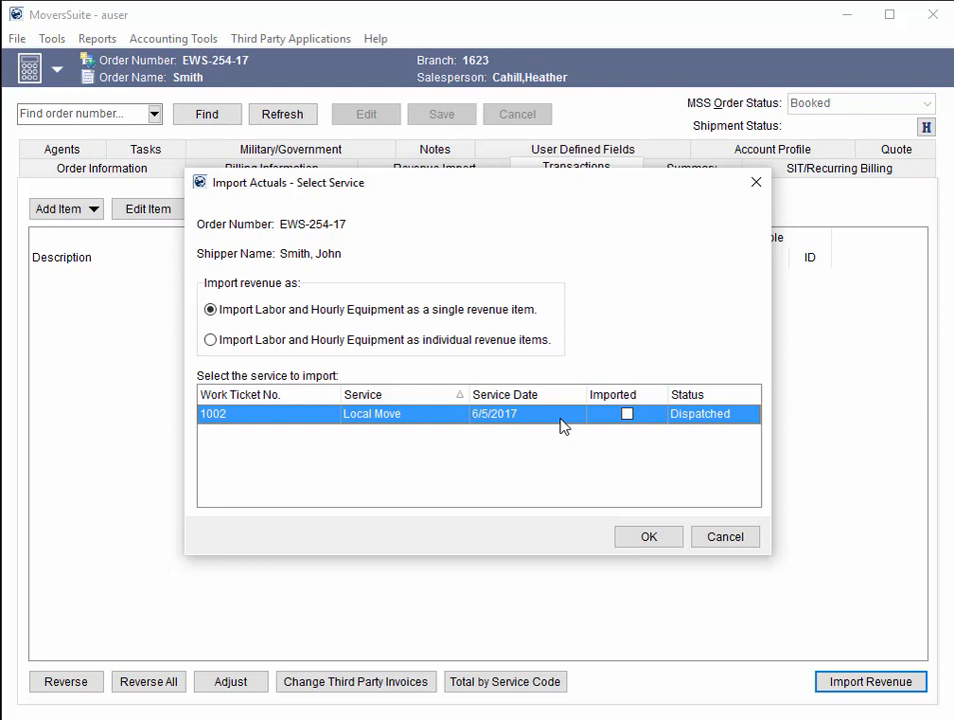
pyautogui.click(658, 539)
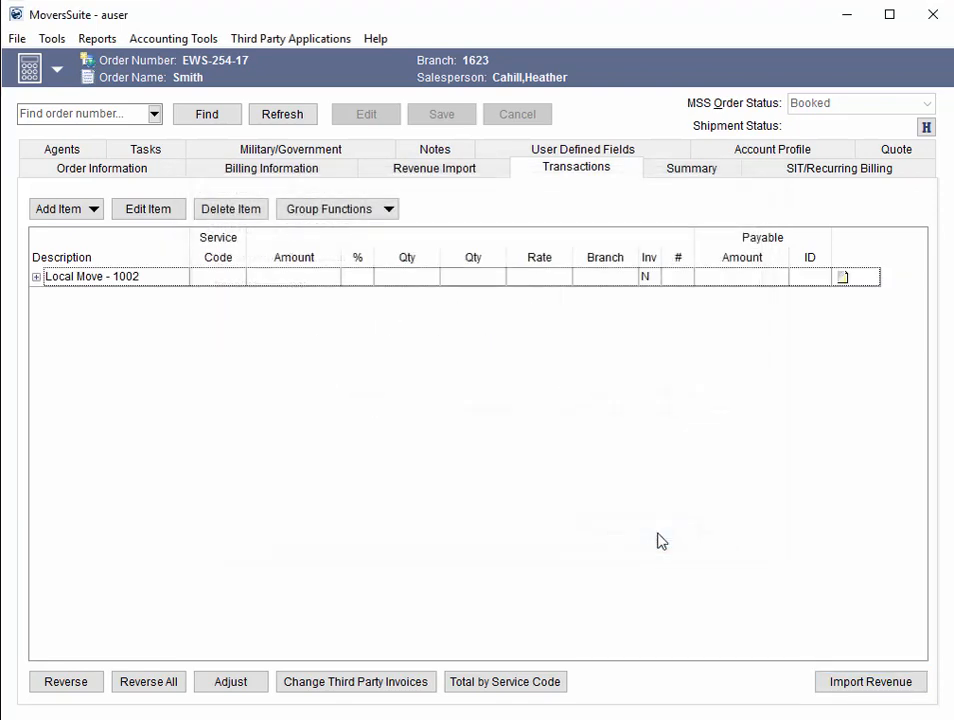
pyautogui.click(36, 277)
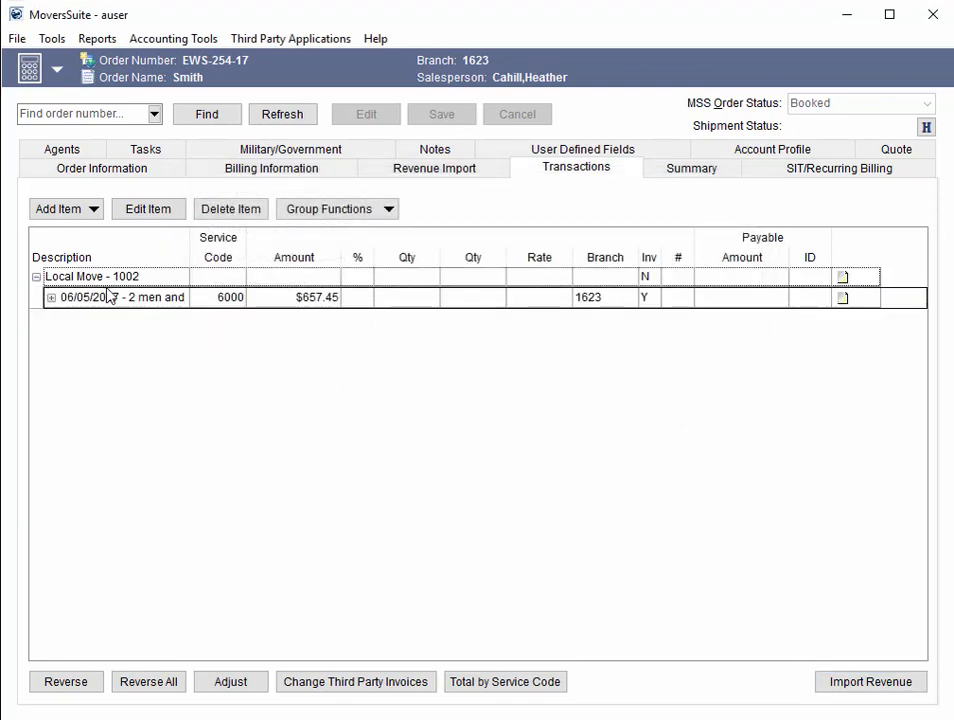
pyautogui.click(110, 297)
pyautogui.click(51, 297)
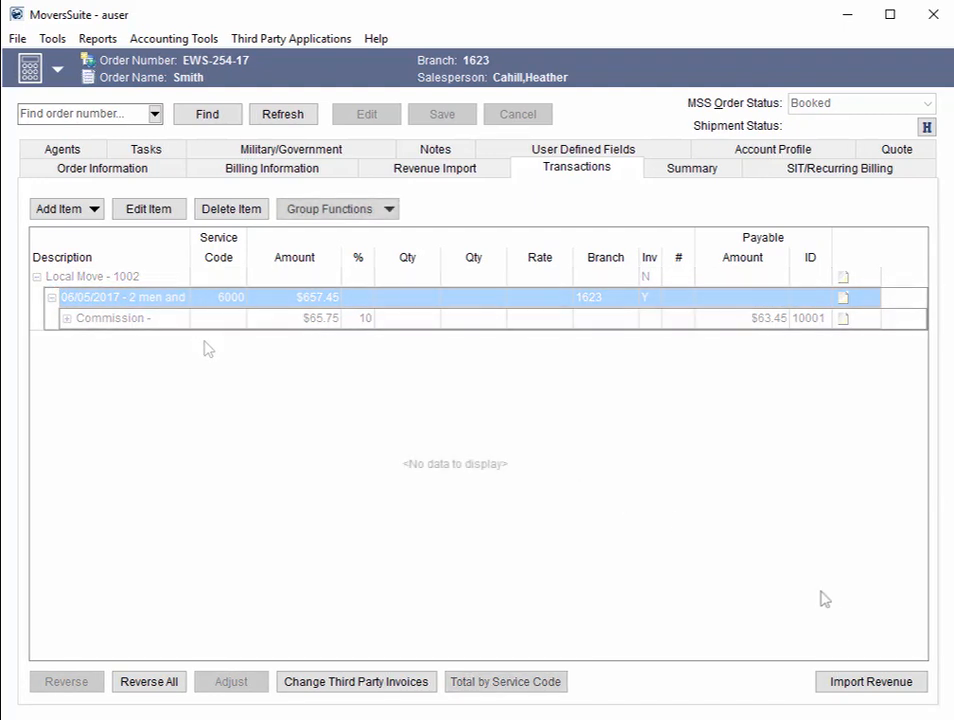
# Import labor and hourly equipment from the Local Move service on work ticket 1002 as individual revenue items.
pyautogui.click(870, 681)
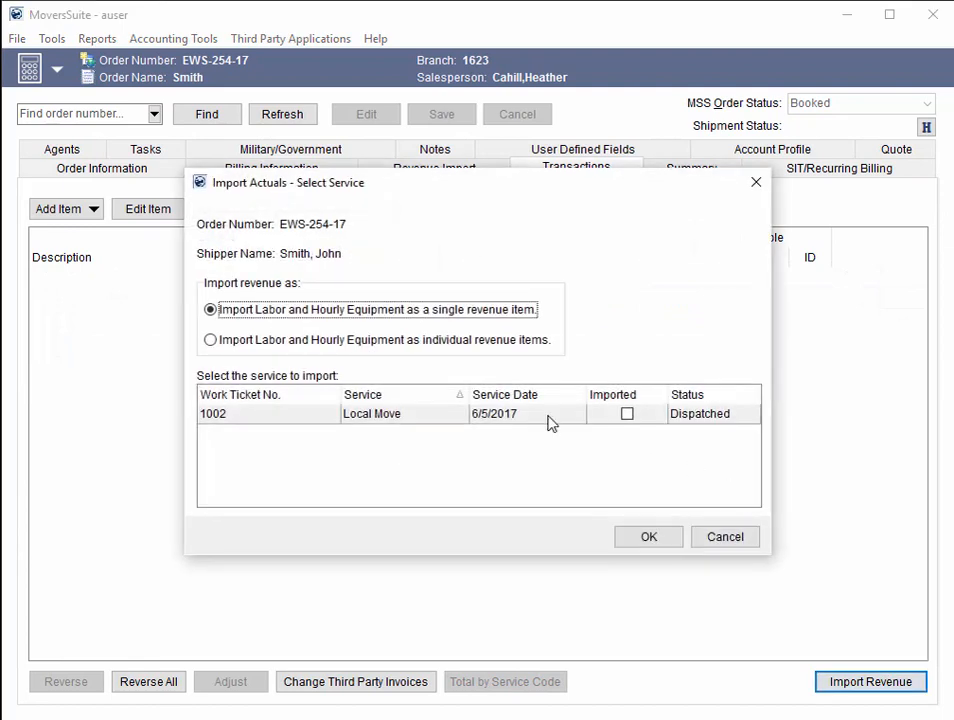
pyautogui.click(375, 340)
pyautogui.click(449, 414)
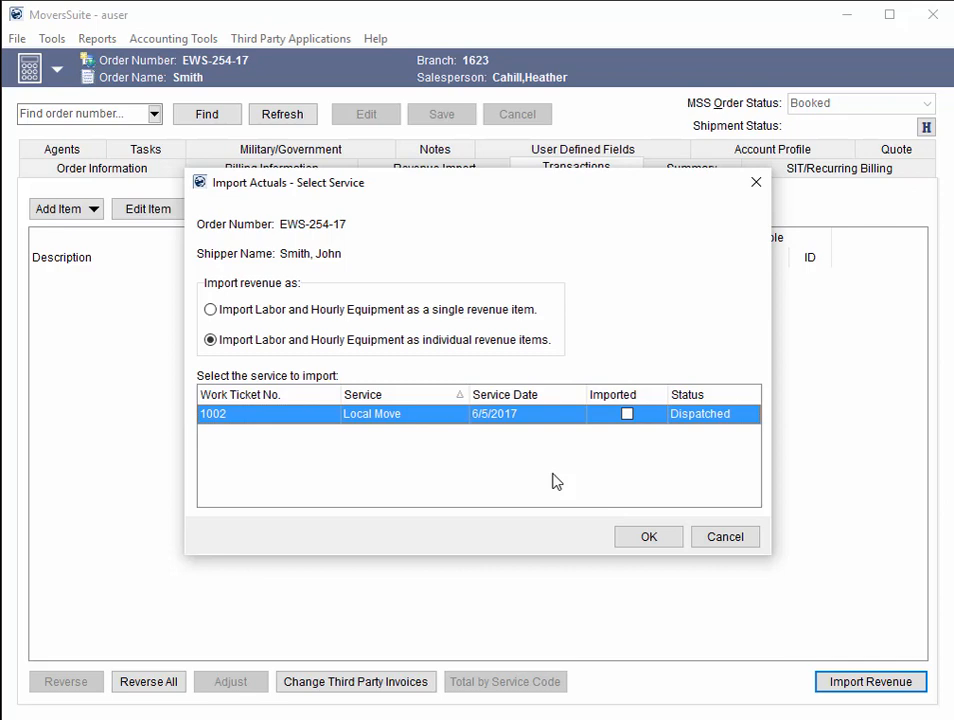
pyautogui.click(648, 537)
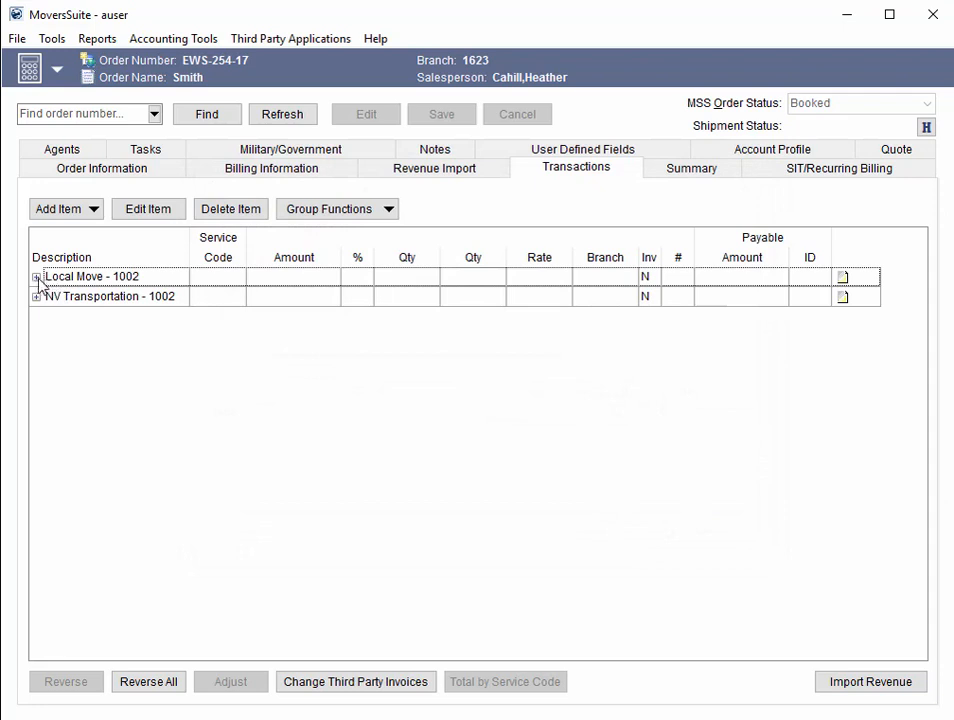
# Expand the Local Move and NV Transportation groups and examine the individual revenue items under each.
pyautogui.click(36, 277)
pyautogui.click(180, 296)
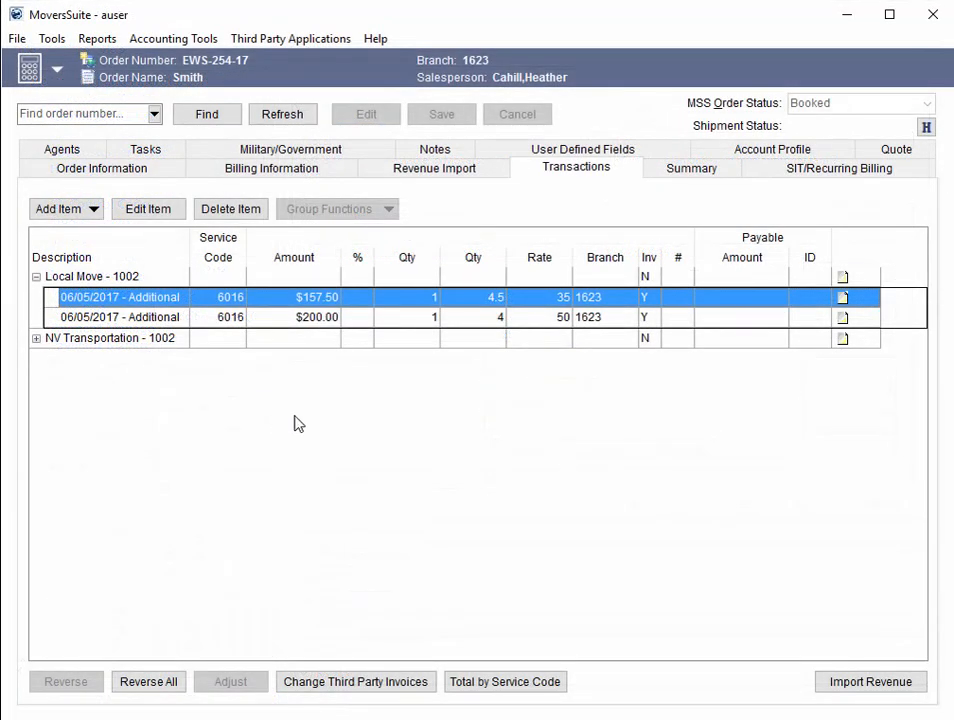
pyautogui.click(36, 339)
pyautogui.click(120, 361)
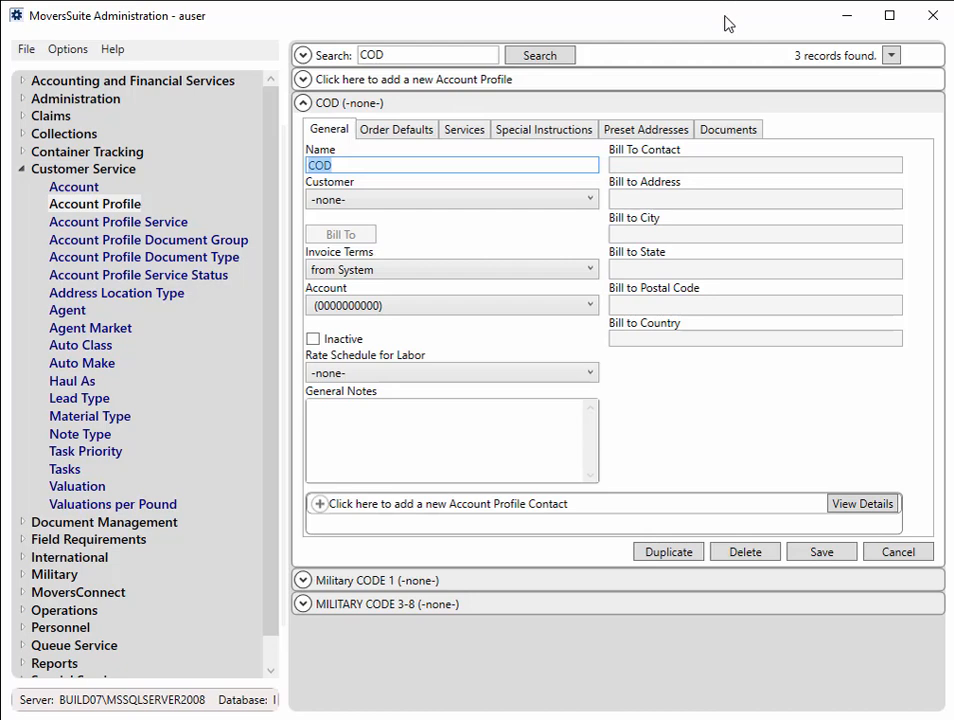
# Try to set the Coordinator's sales team split to 1.5 percent in the order defaults of the COD account profile.
pyautogui.click(400, 131)
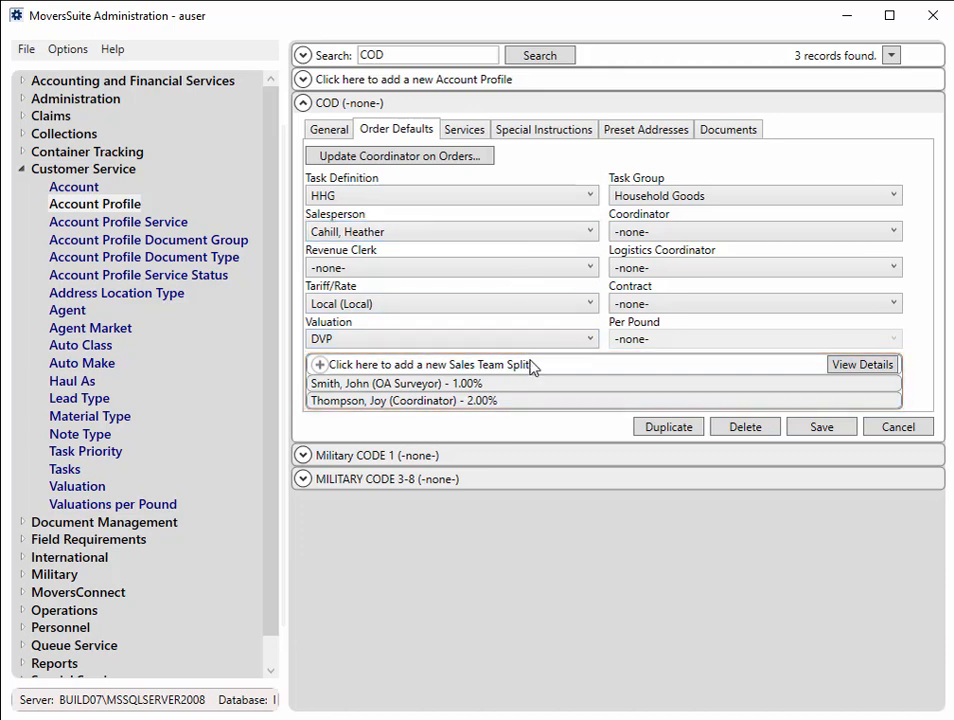
pyautogui.doubleClick(494, 401)
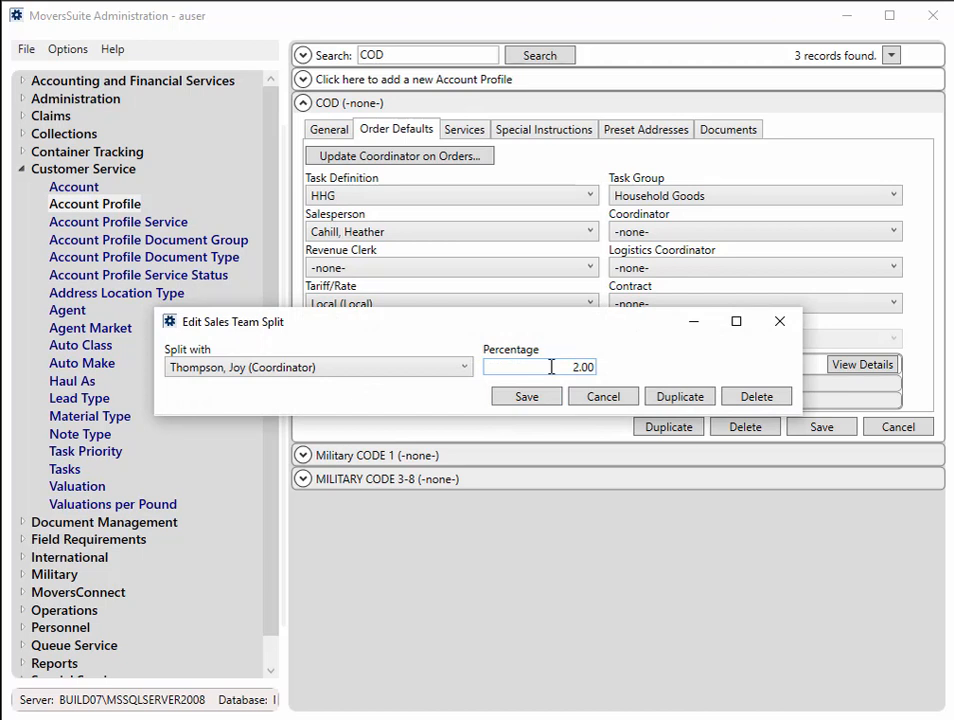
pyautogui.moveTo(551, 367); pyautogui.dragTo(617, 372)
pyautogui.write('1.5')
pyautogui.click(618, 397)
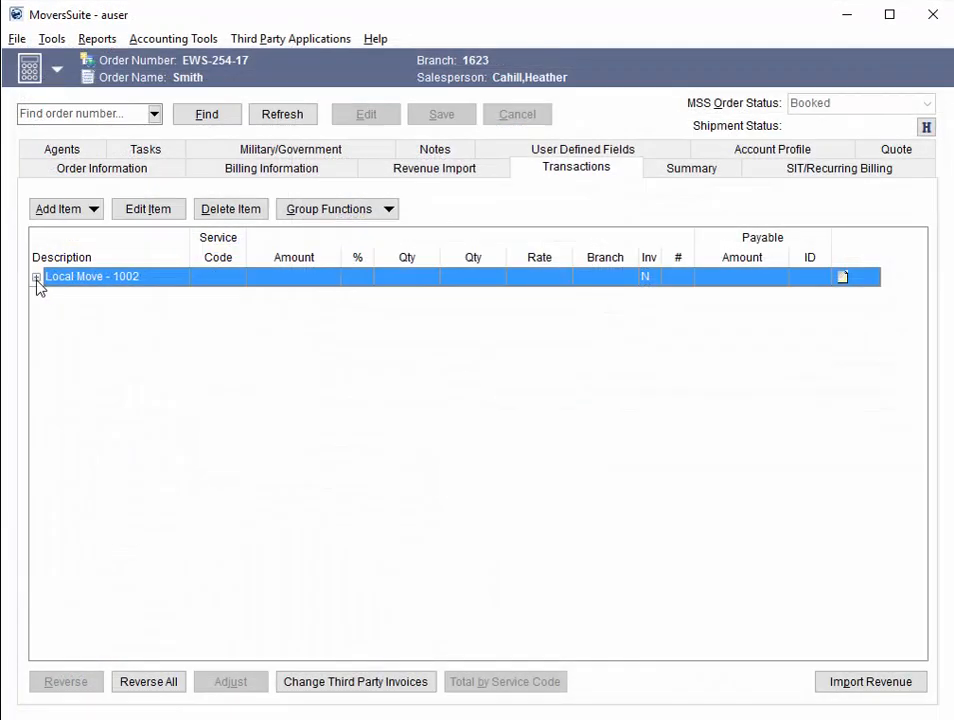
# Expand the Local Move revenue item and its first commission to examine the sales team splits.
pyautogui.click(36, 277)
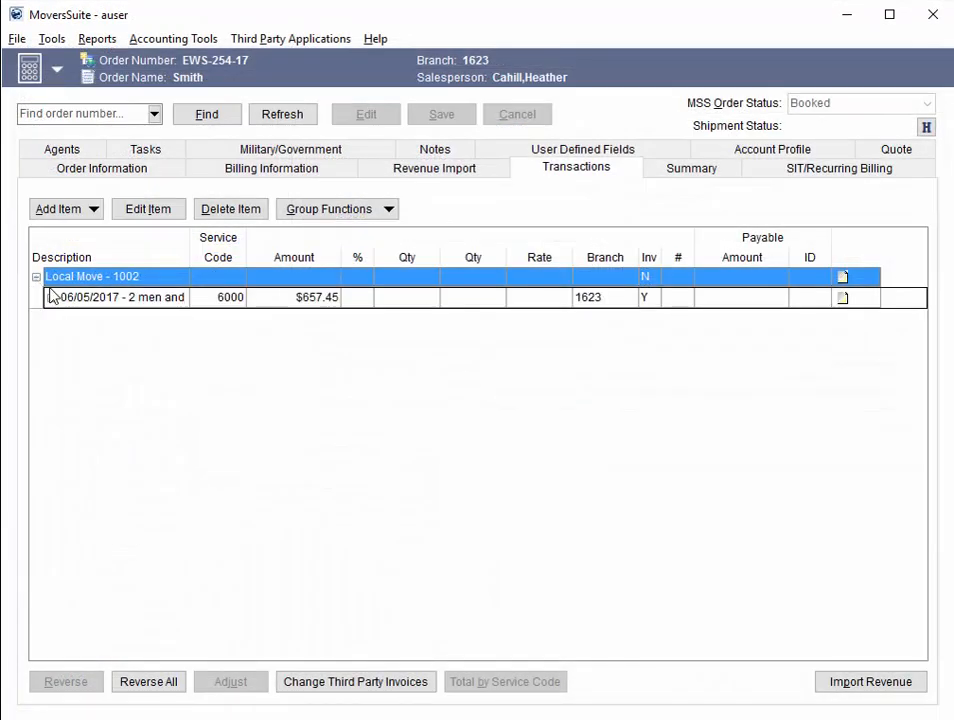
pyautogui.click(50, 297)
pyautogui.click(66, 318)
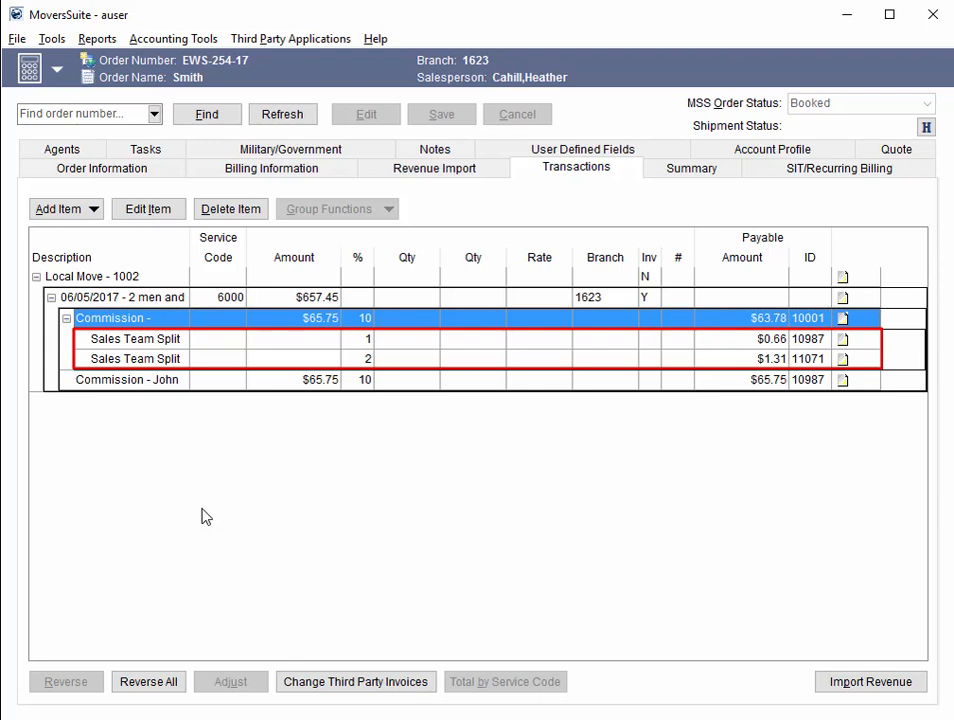
# Set the OA Surveyor's split on the first commission to 1.5 percent and save the revenue commission.
pyautogui.click(180, 214)
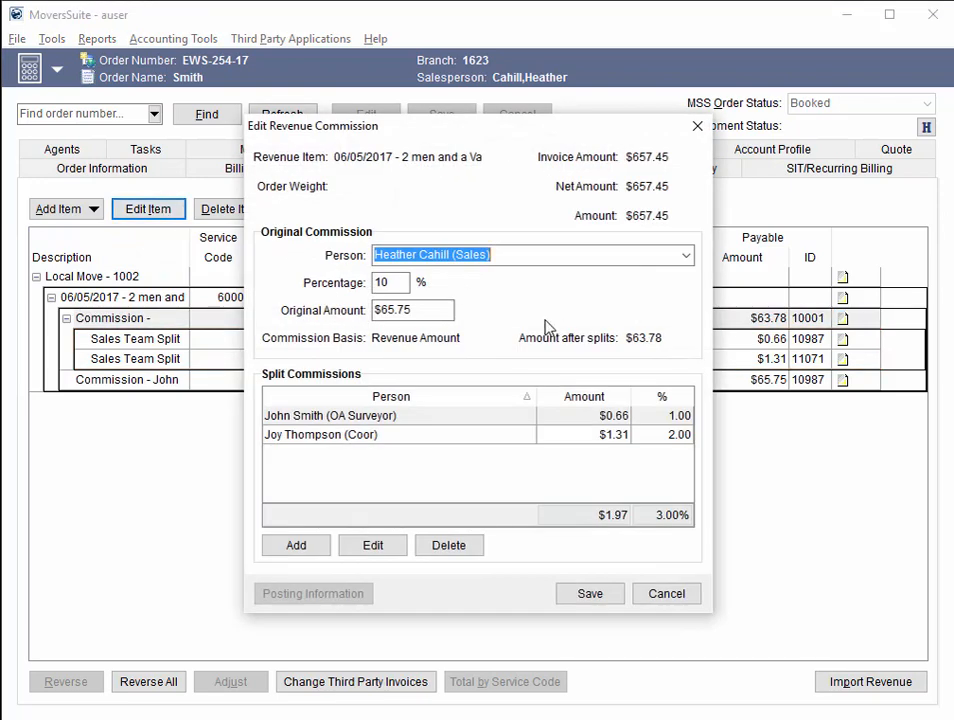
pyautogui.click(396, 418)
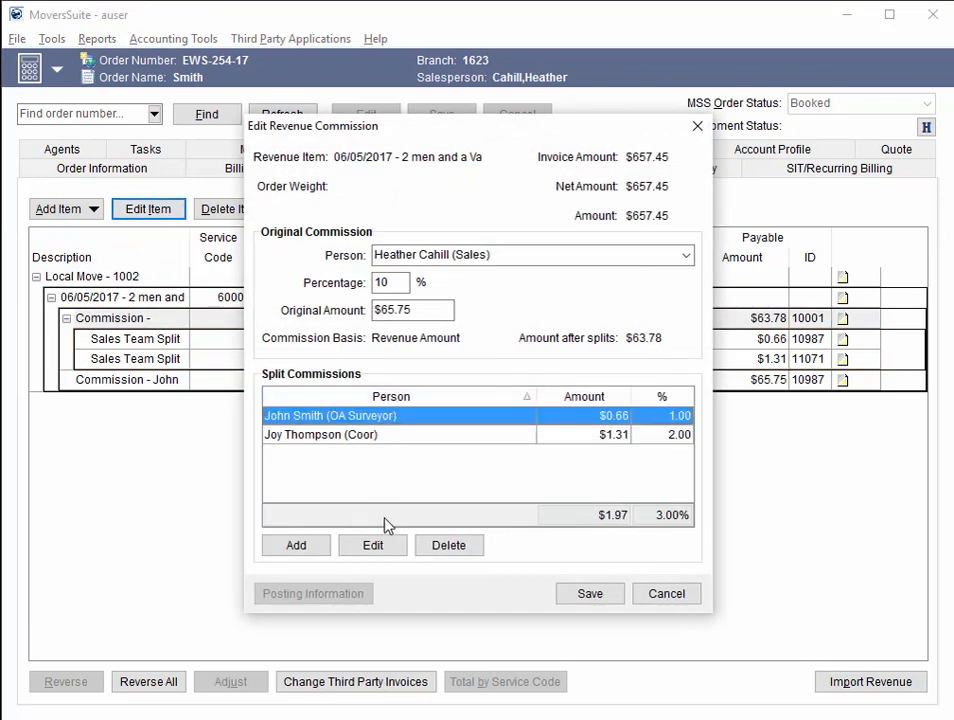
pyautogui.click(390, 548)
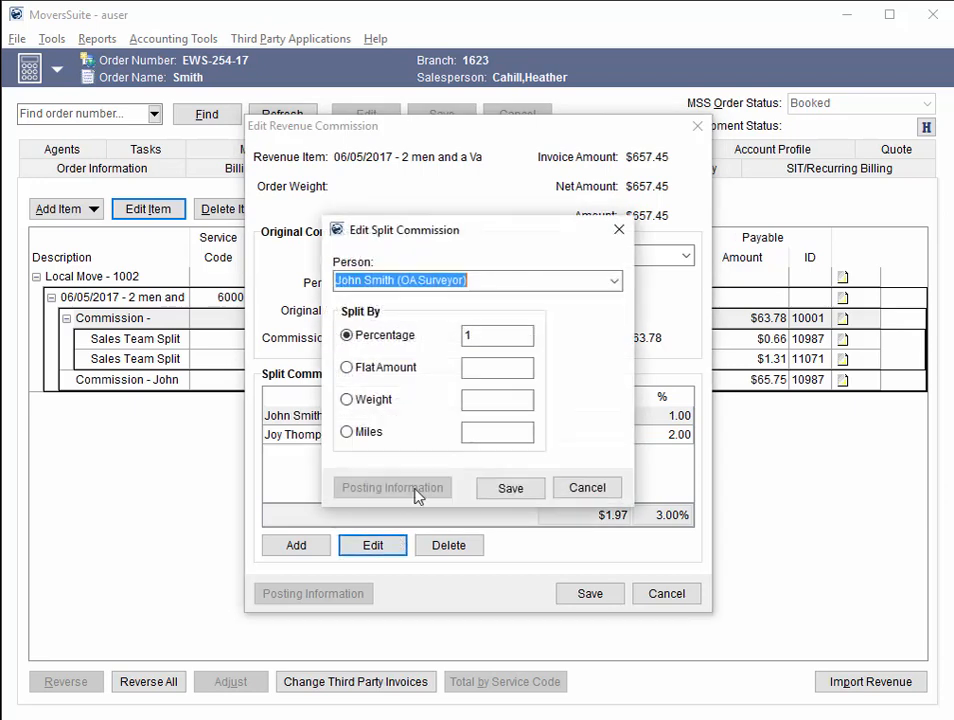
pyautogui.click(490, 336)
pyautogui.write('.5')
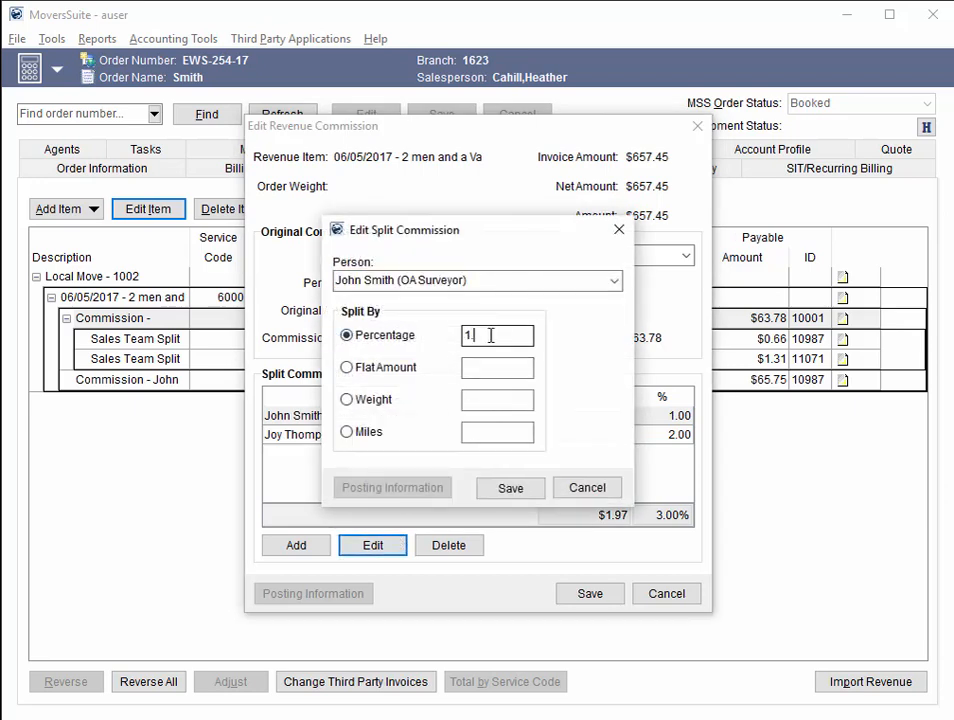
pyautogui.click(510, 489)
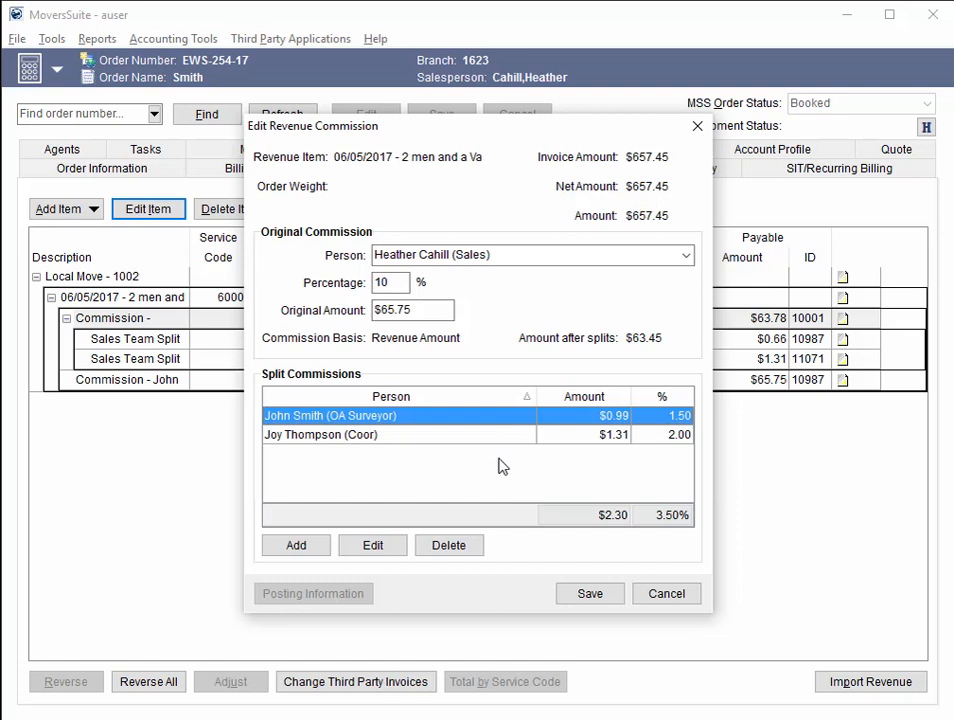
pyautogui.click(589, 596)
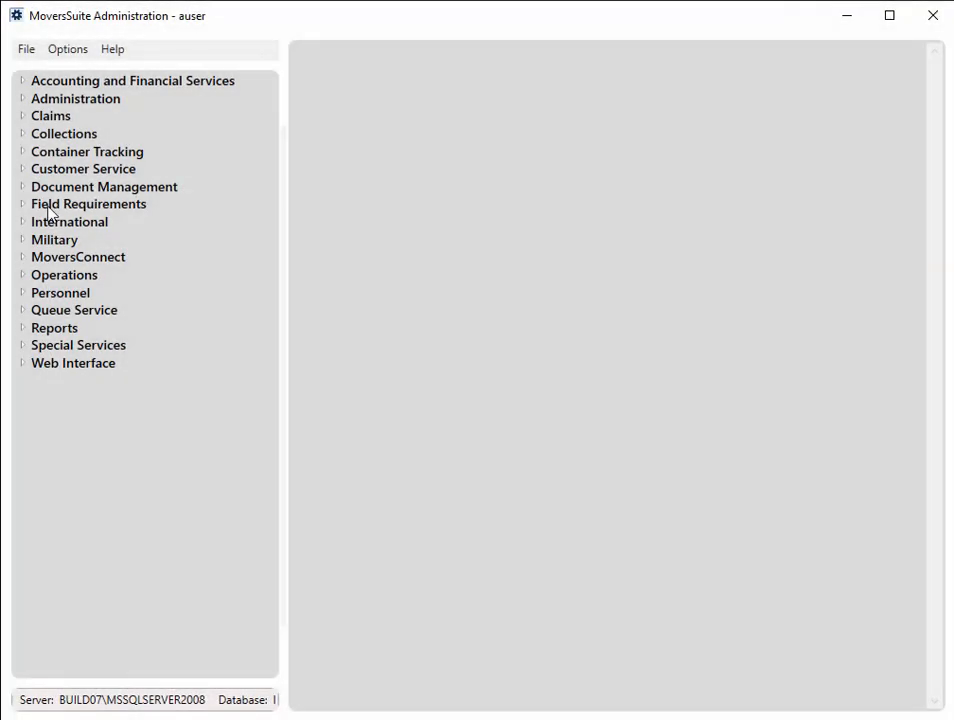
# Open the first setup item under Field Requirements in MoversSuite Administration.
pyautogui.click(42, 207)
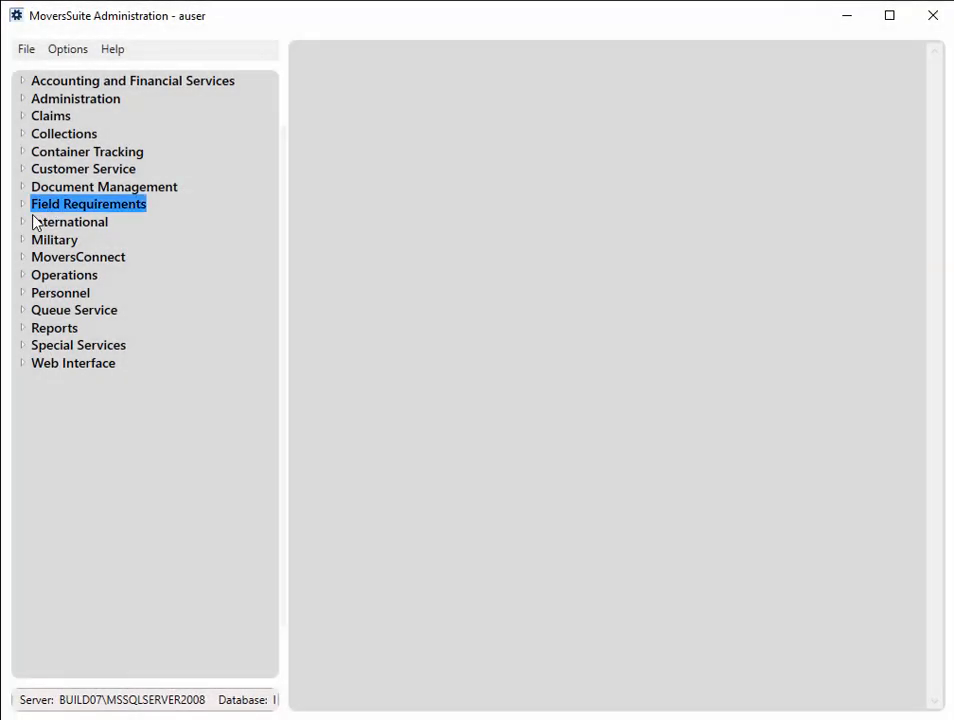
pyautogui.click(20, 206)
pyautogui.click(52, 223)
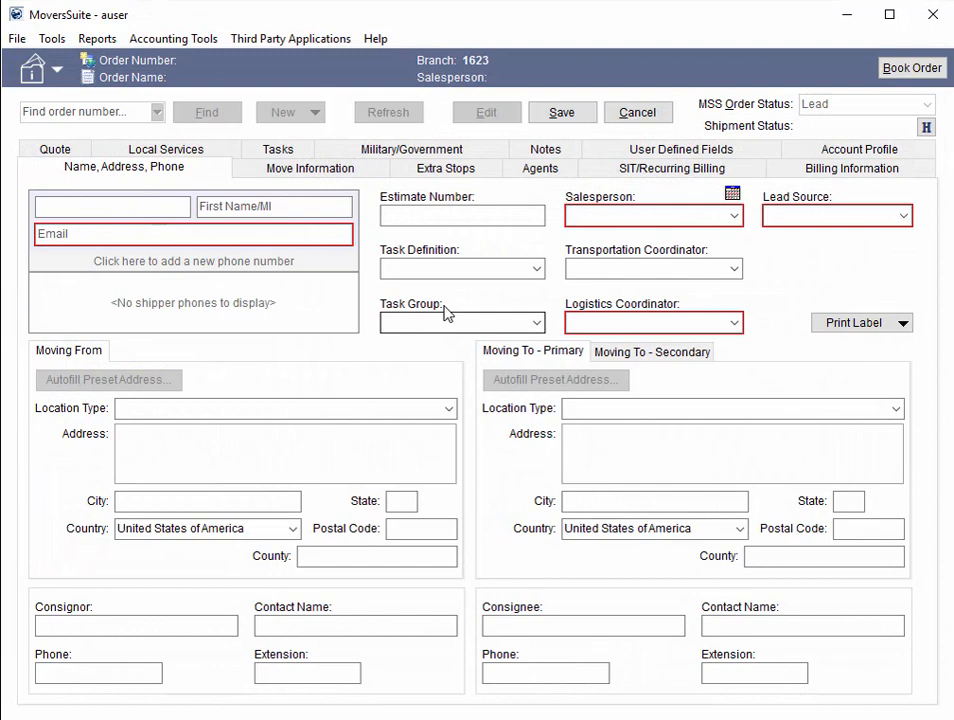
# View the move information section of the new order in MoversSuite.
pyautogui.click(345, 174)
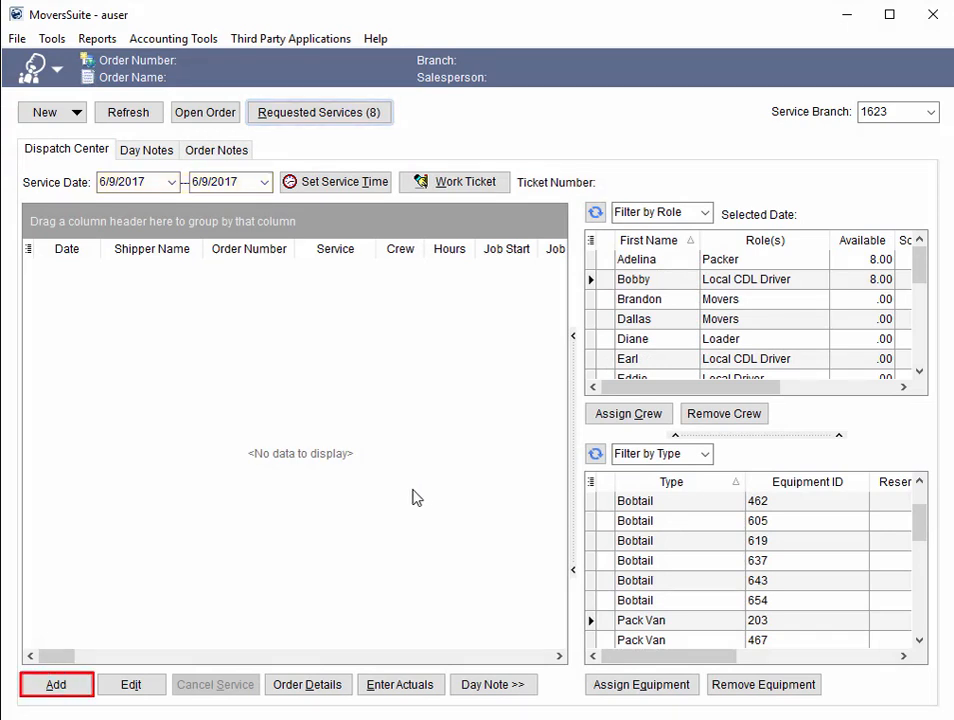
# Start adding a service from the Dispatch Center for service date 6/9/2017.
pyautogui.click(81, 686)
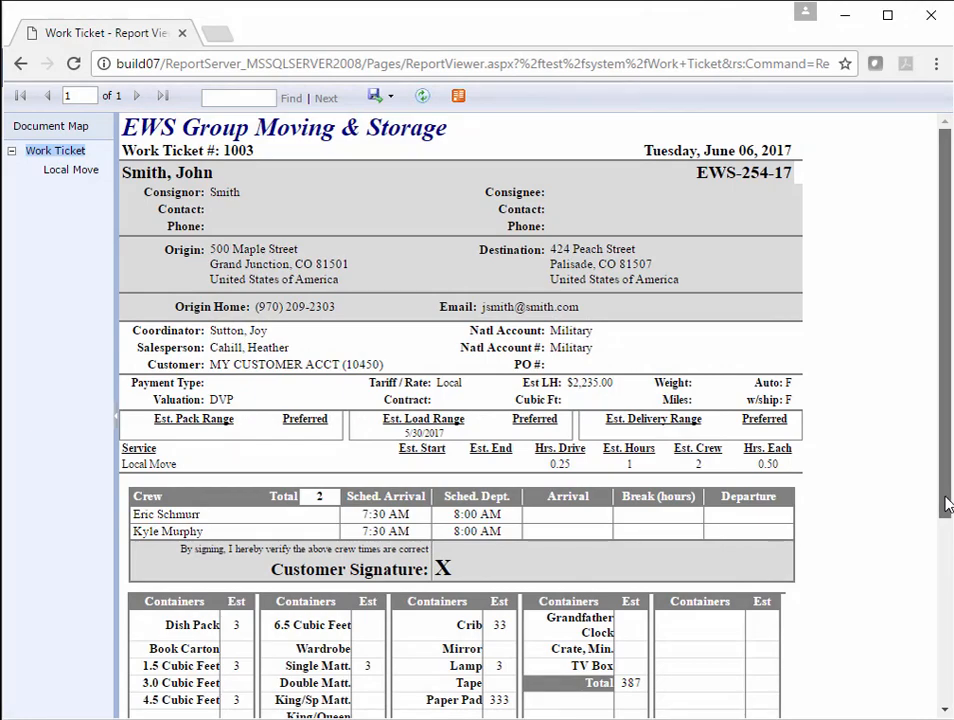
# Examine the lower part of the report for work ticket 1003.
pyautogui.moveTo(947, 505); pyautogui.dragTo(920, 709)
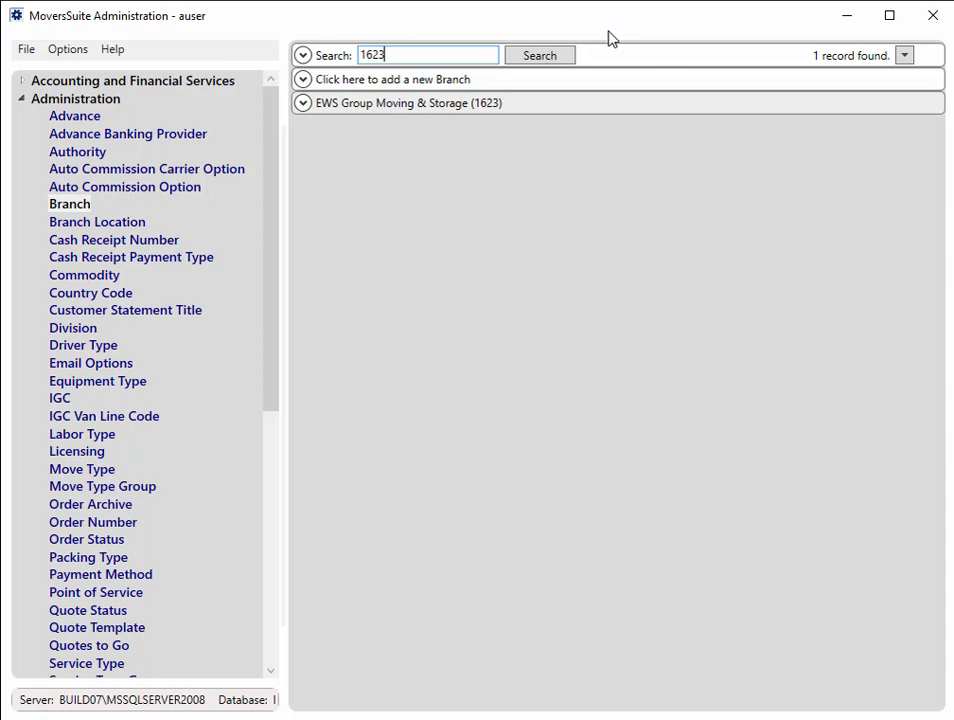
# Open the EWS Group Moving & Storage branch record and view one of its branch addresses.
pyautogui.click(303, 104)
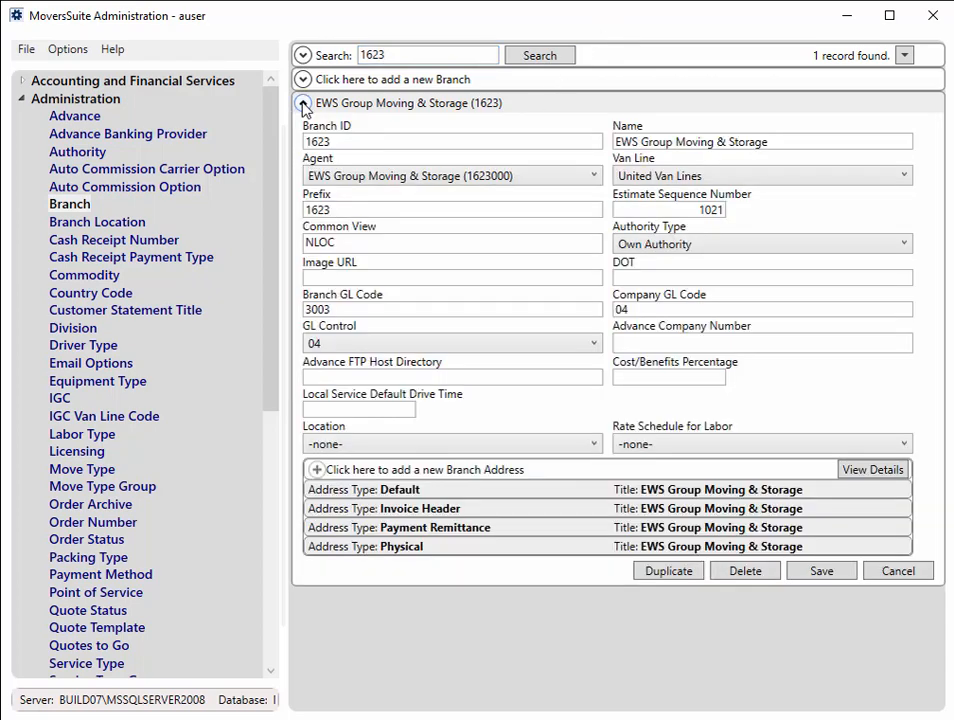
pyautogui.doubleClick(550, 497)
pyautogui.click(677, 285)
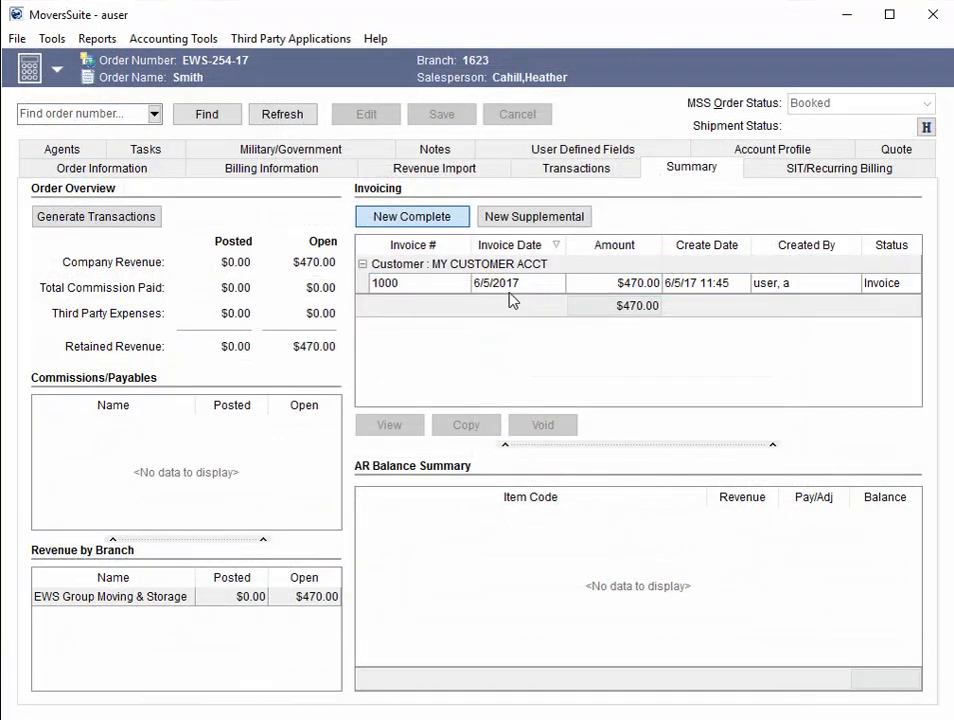
# Open invoice 1000 in the order summary to examine its header and remit-to addresses.
pyautogui.doubleClick(510, 288)
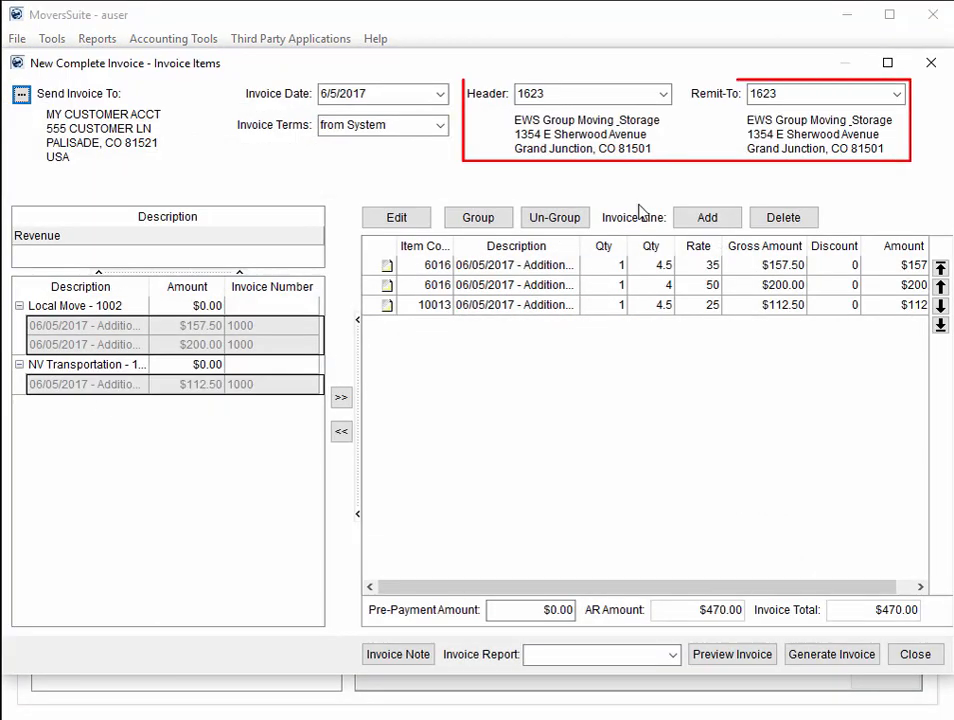